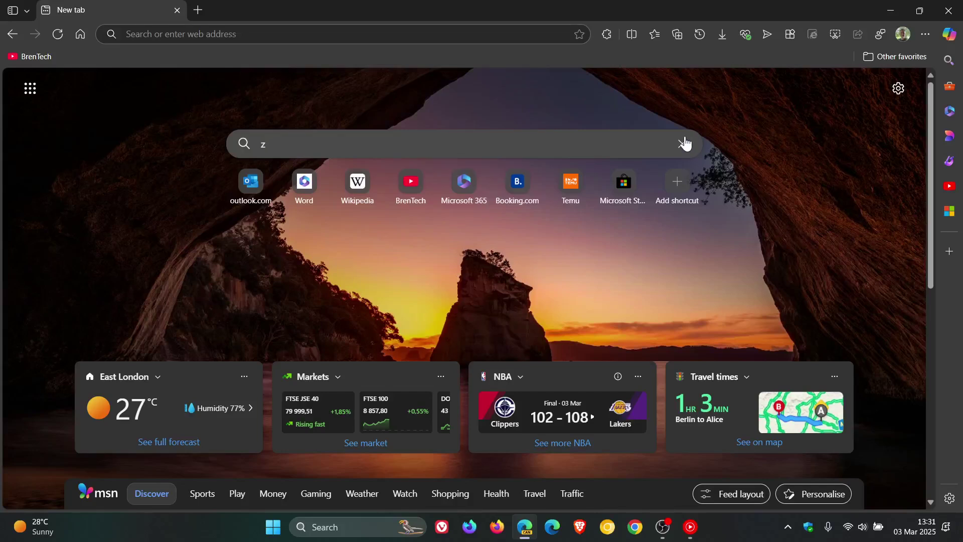
- Clear the stray letter from the new-tab search box and show the browser's main menu
left_click(683, 143)
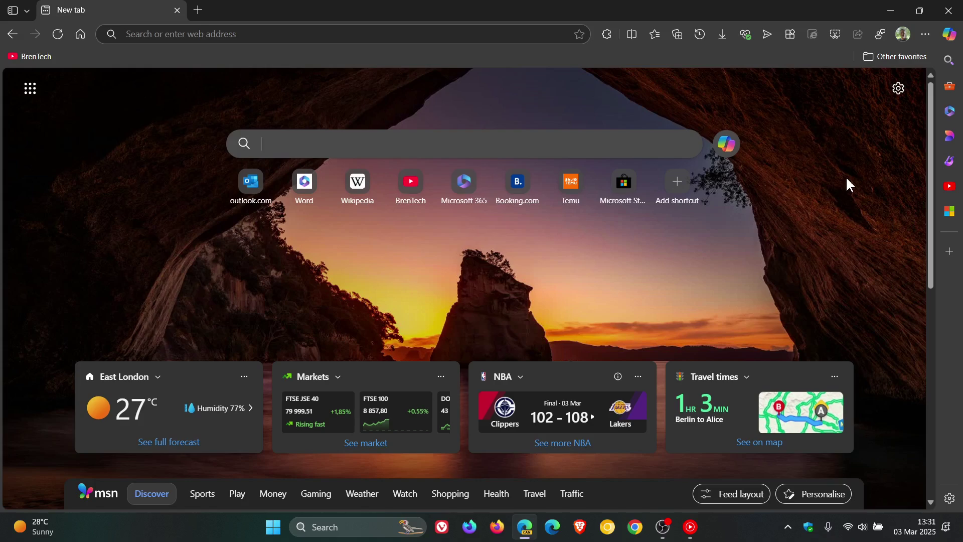
left_click(925, 35)
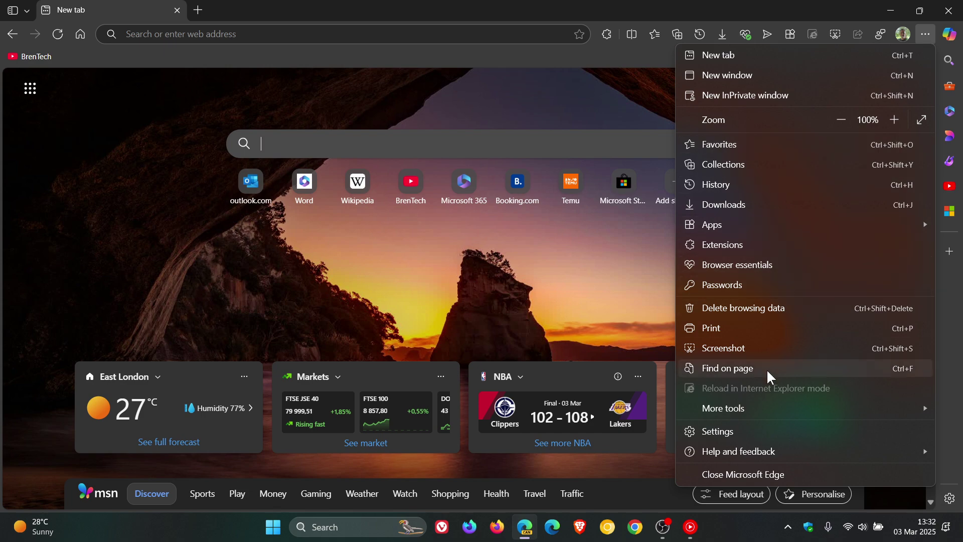
- Check the About page in Settings, which reports version 135.0.3168.0 canary as up to date
left_click(746, 432)
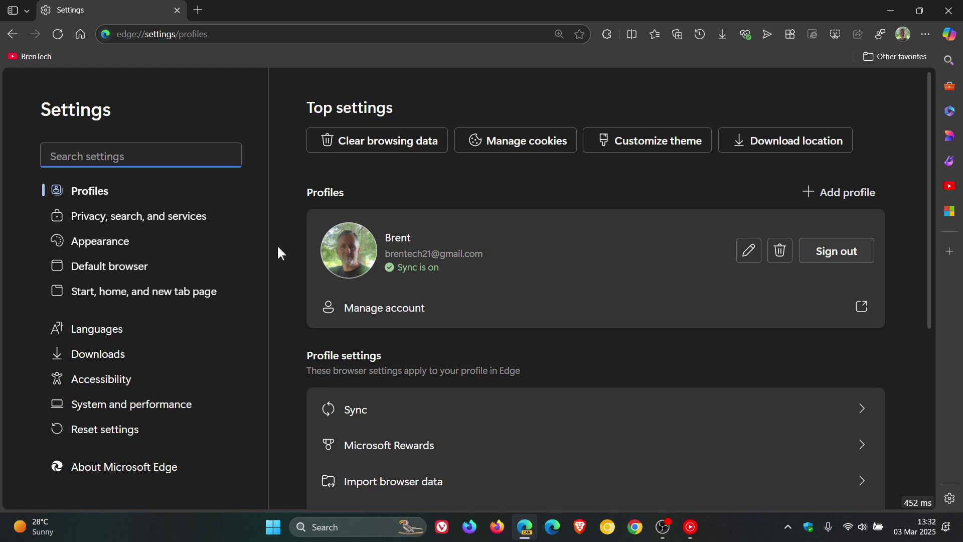
left_click(153, 469)
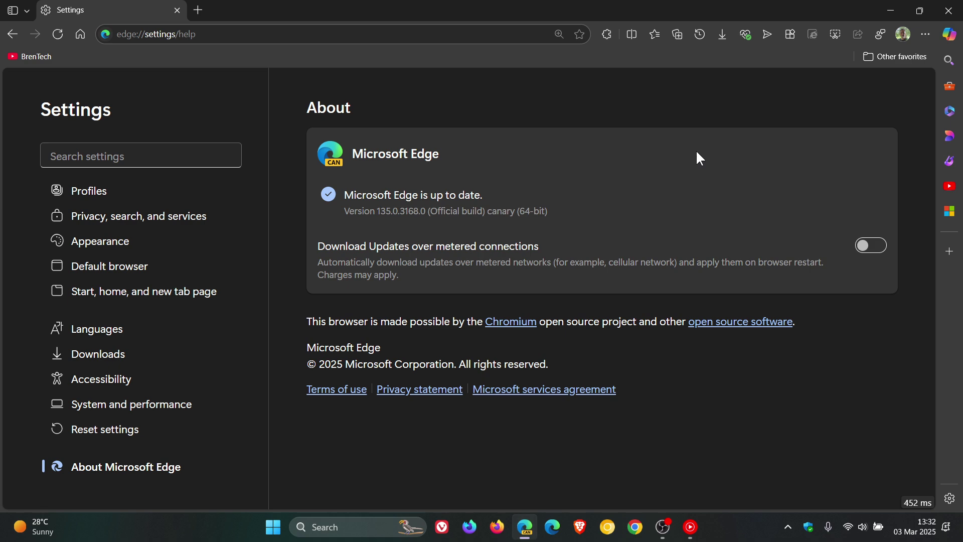
- Find 'vitals' in edge://flags, enable the Web UI Web Vitals Performance Measurement Tool, and restart Edge
left_click(198, 10)
left_click(240, 32)
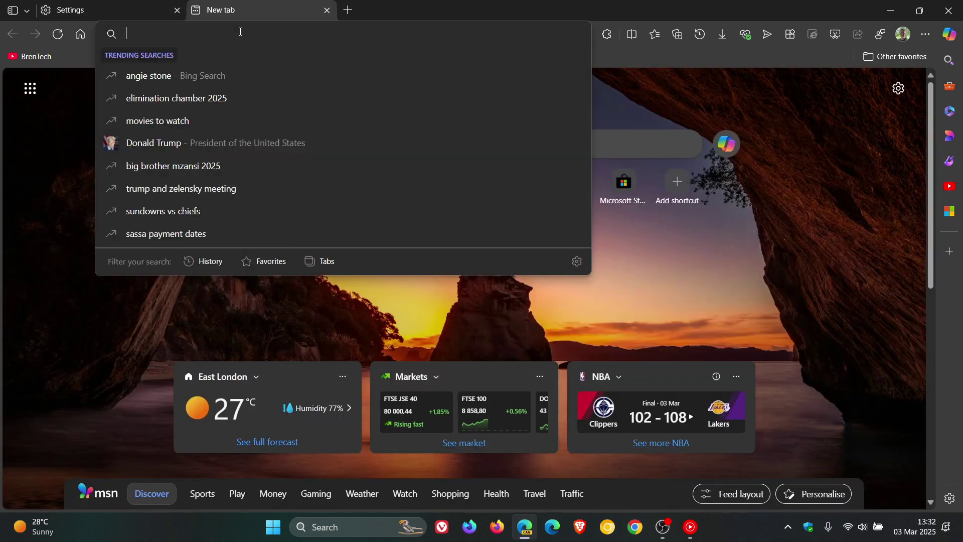
type("e")
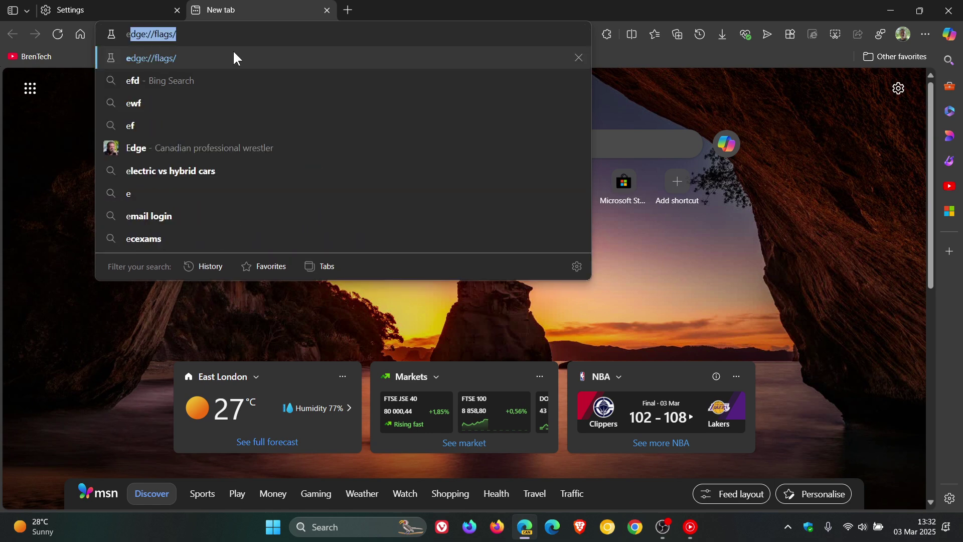
key("Return")
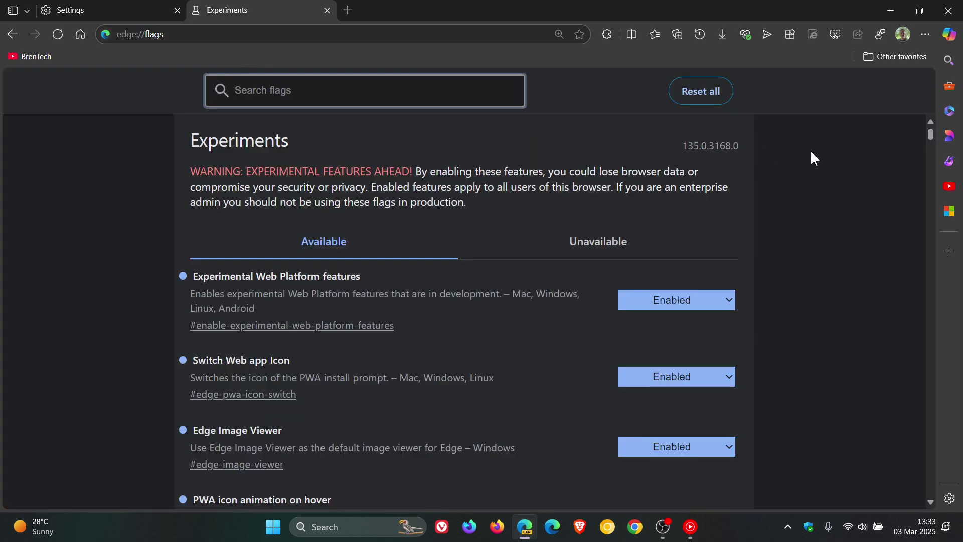
type("vit")
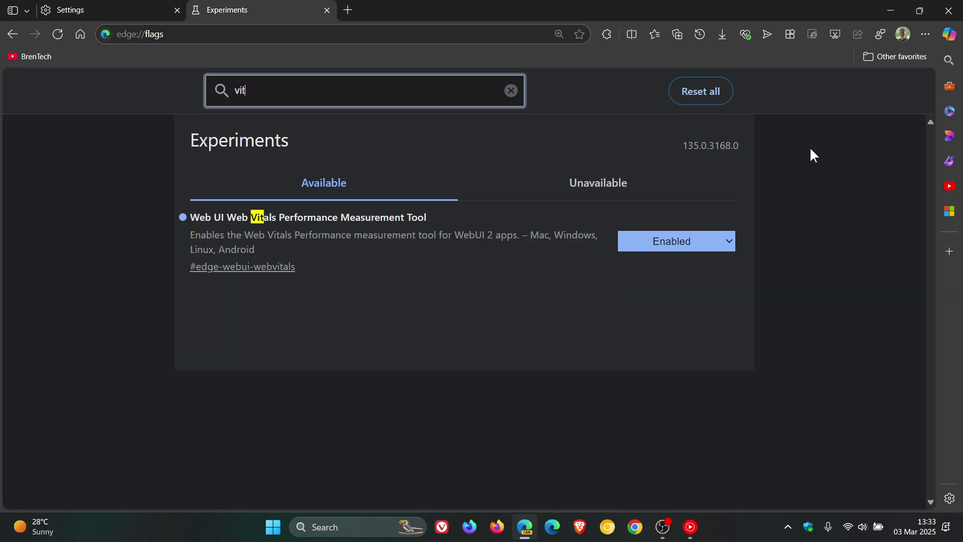
type("als")
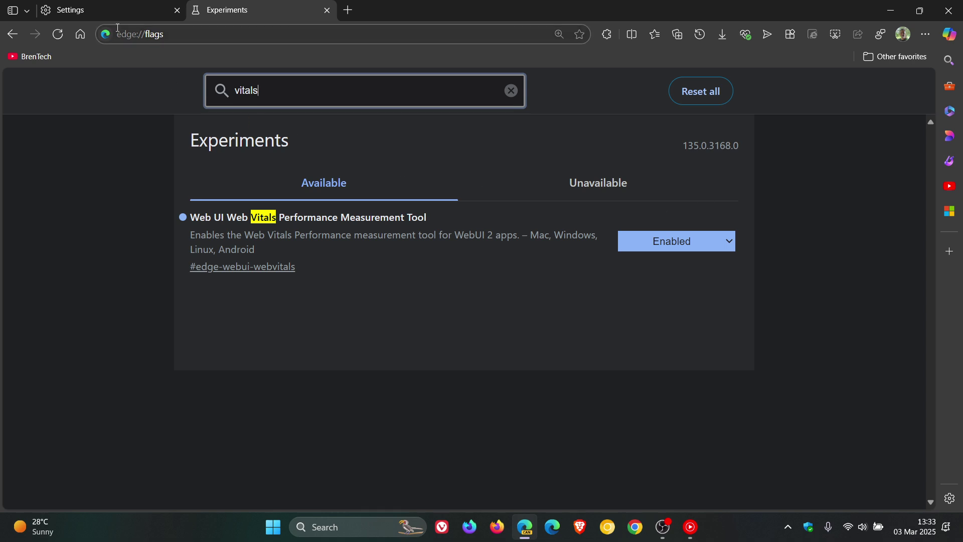
key("ctrl+n")
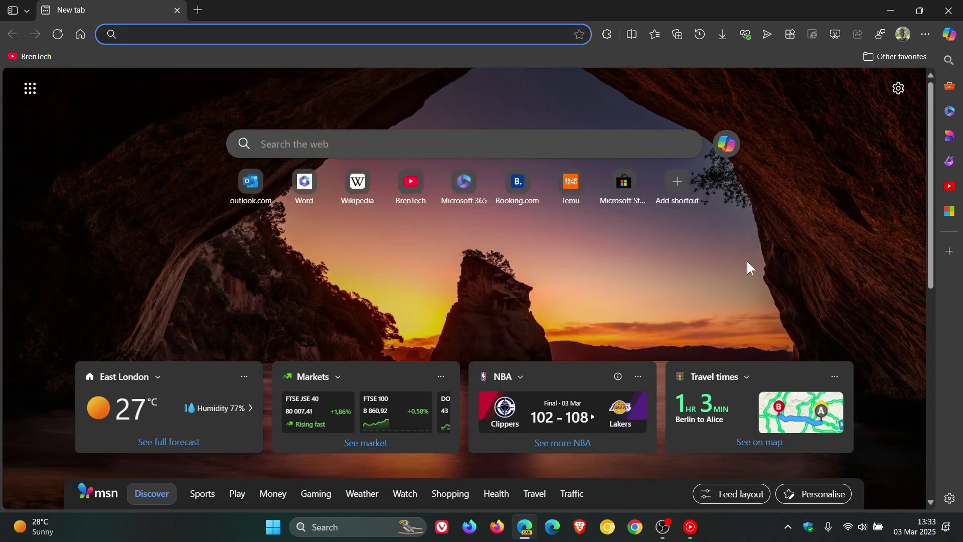
- View the Favorites panel's 128 ms badge and its Web Vitals timings table, then close both
left_click(653, 33)
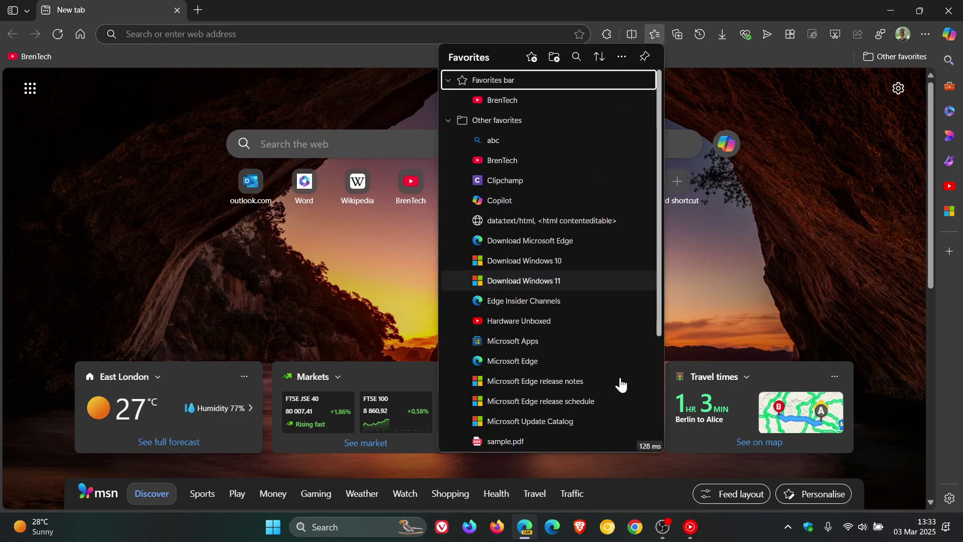
left_click(647, 446)
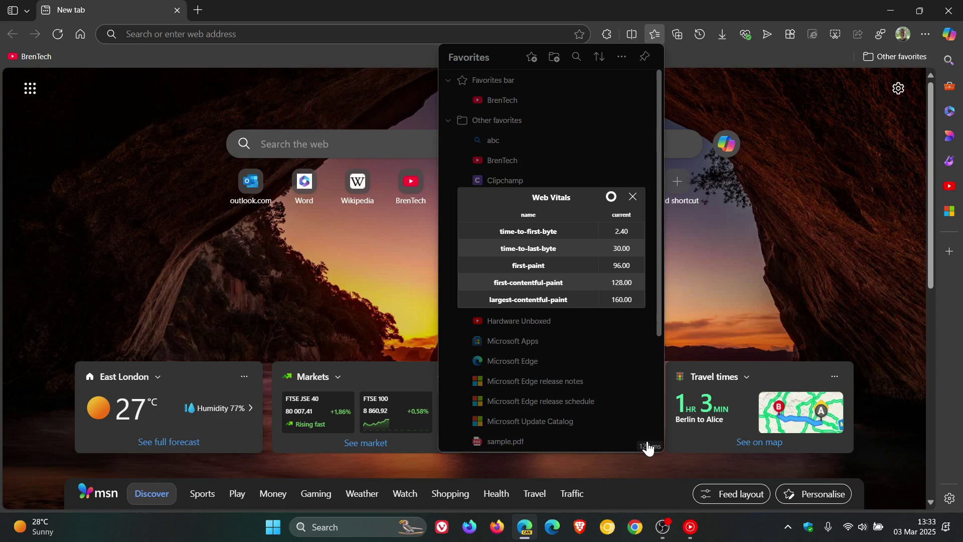
left_click(823, 267)
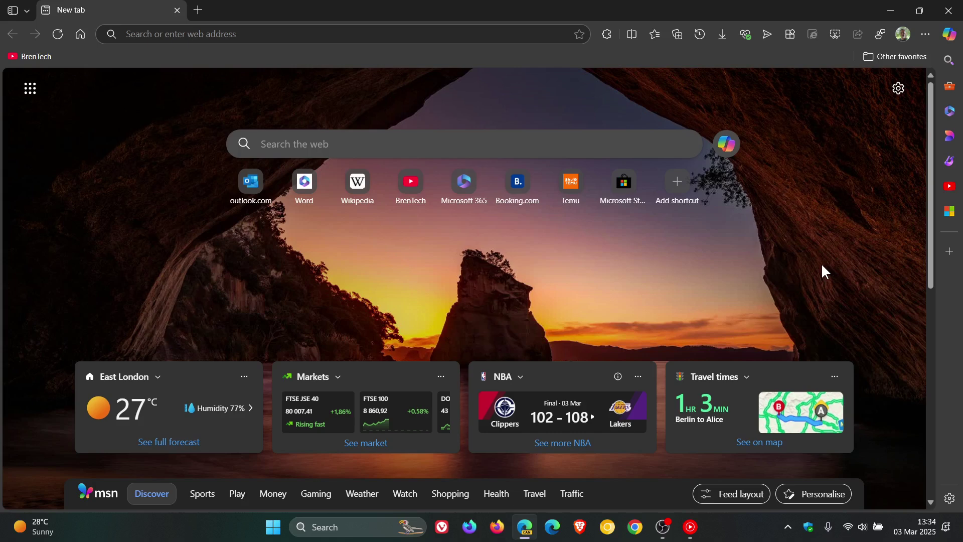
- Reopen and close Favorites, then check the History panel's 144 ms load-time badge and close it
left_click(655, 35)
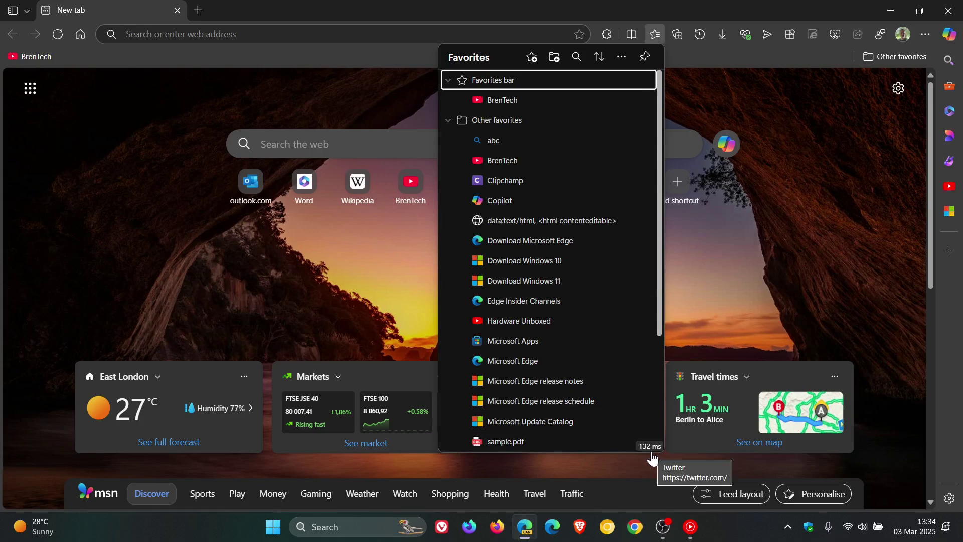
left_click(865, 215)
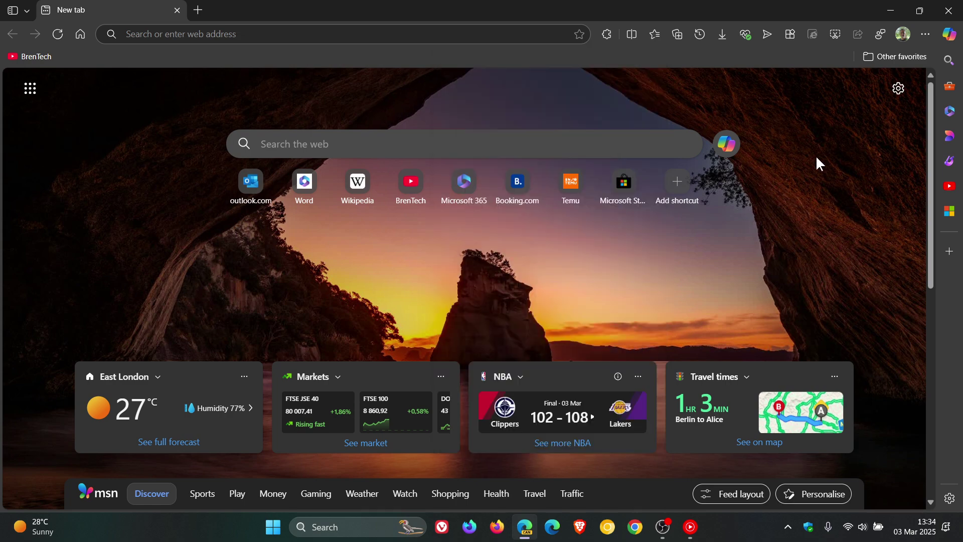
left_click(700, 34)
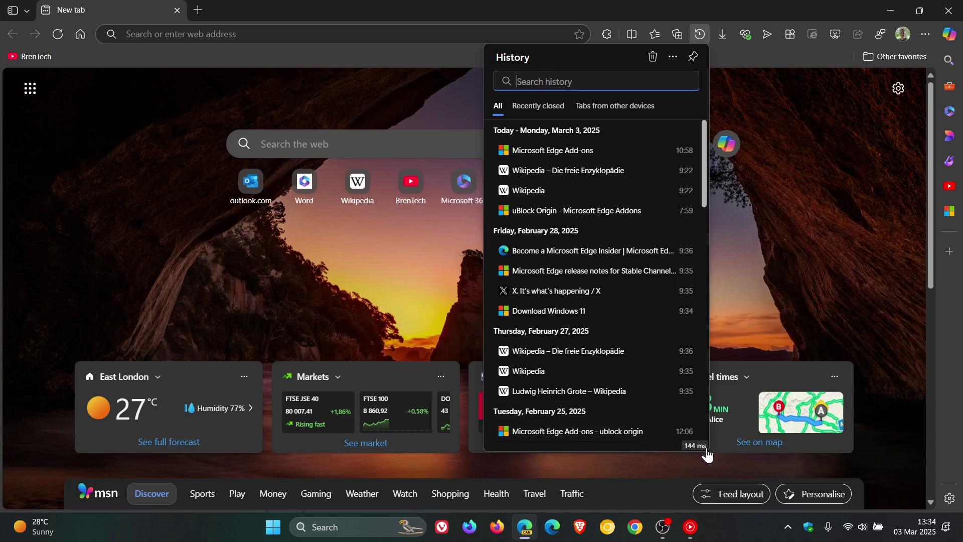
left_click(830, 250)
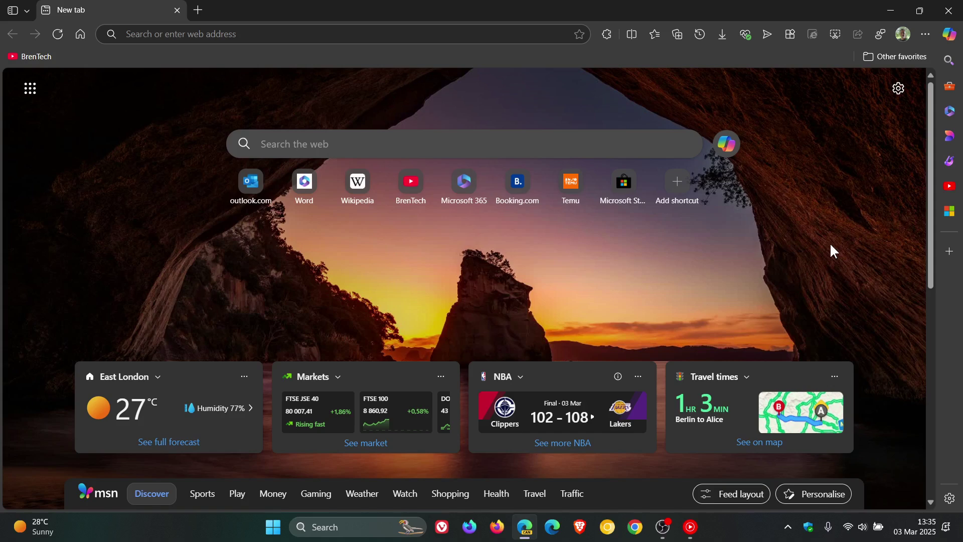
- Check the load badges of the Extensions, Favorites (132 ms) and History flyouts
left_click(607, 35)
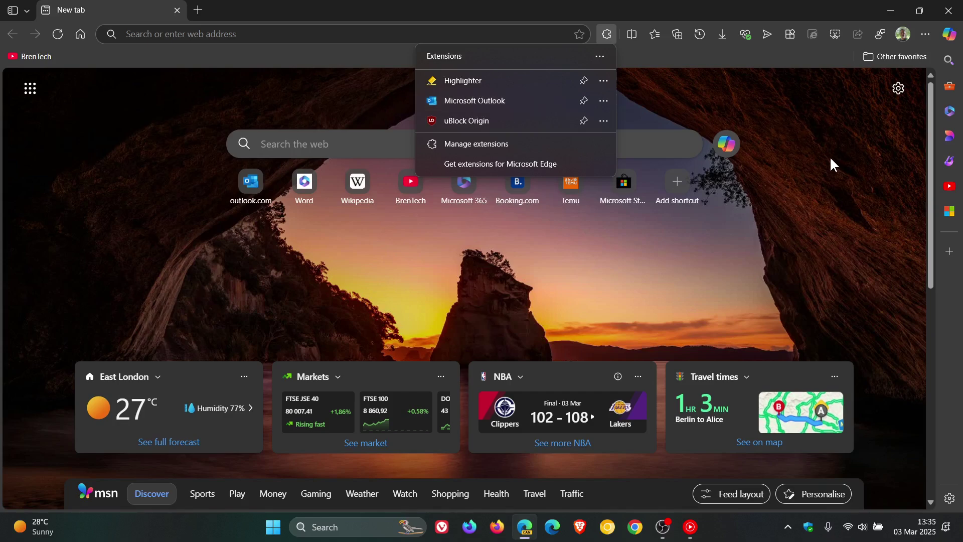
left_click(652, 35)
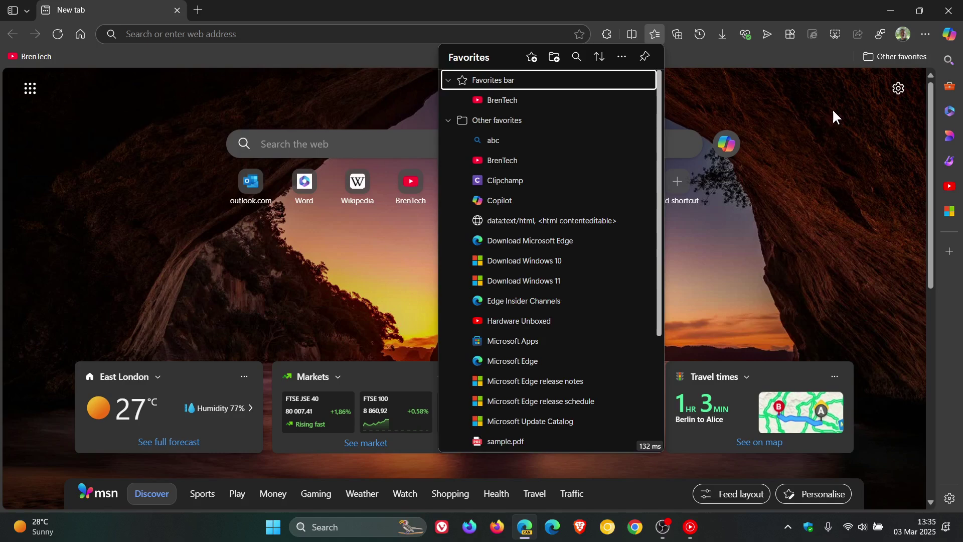
left_click(701, 35)
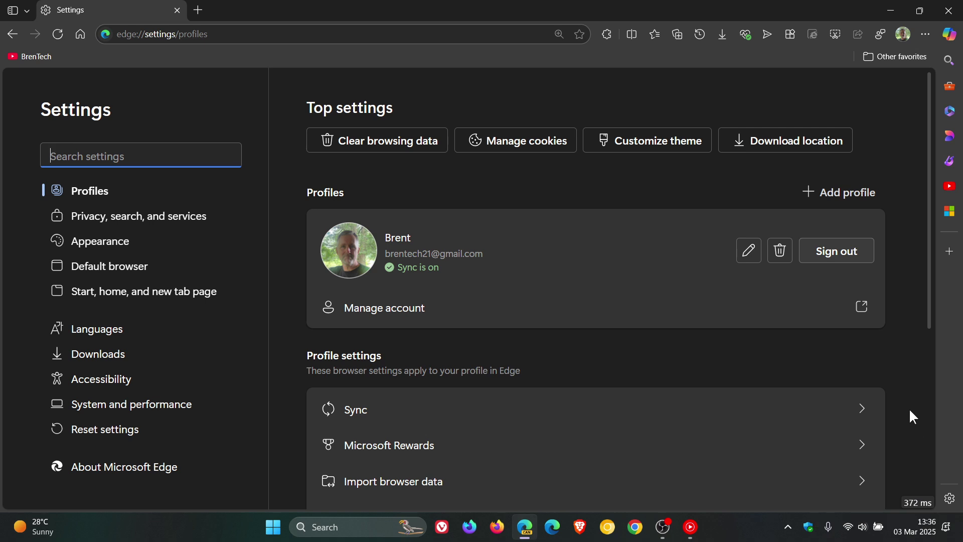
- View the Settings Web Vitals table (FCP 372.00, LCP 540.00), close it, and go Home
left_click(917, 503)
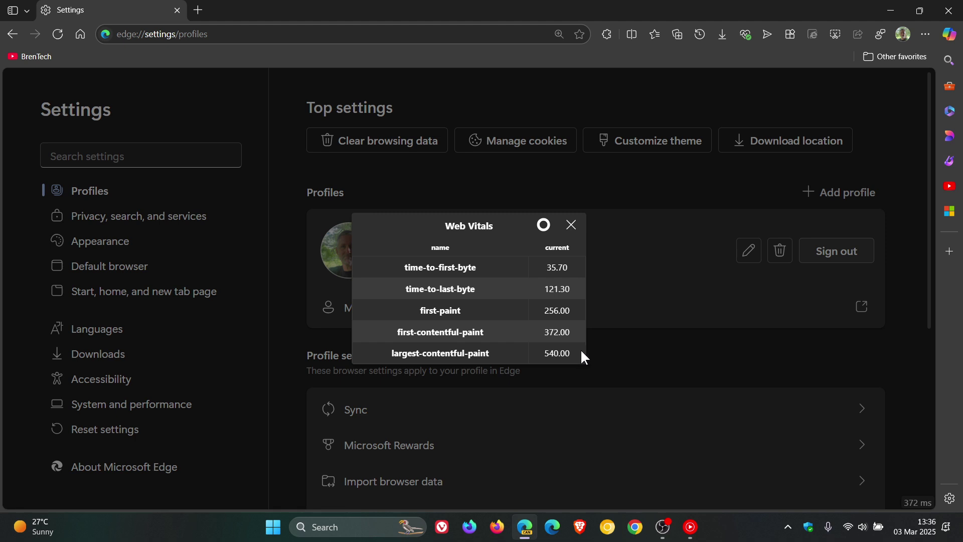
left_click(571, 226)
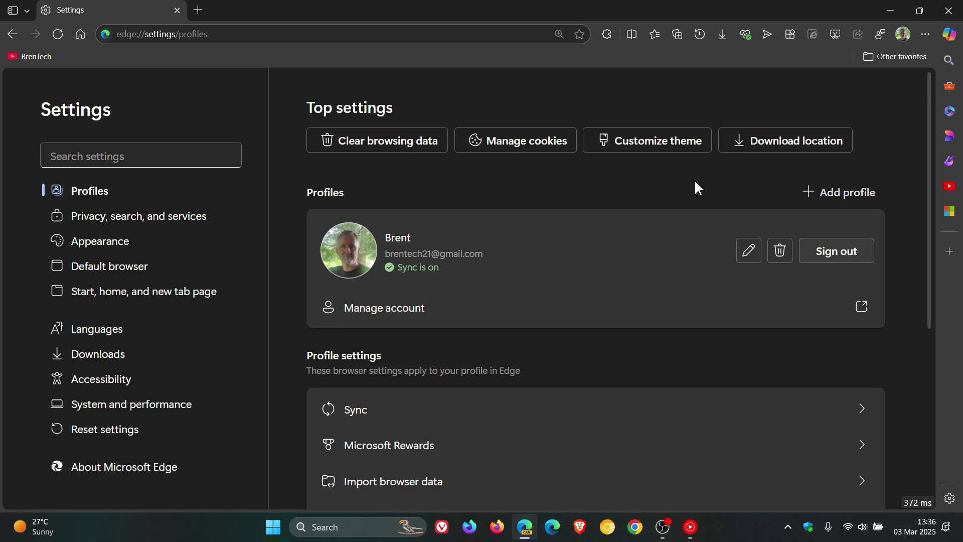
left_click(80, 34)
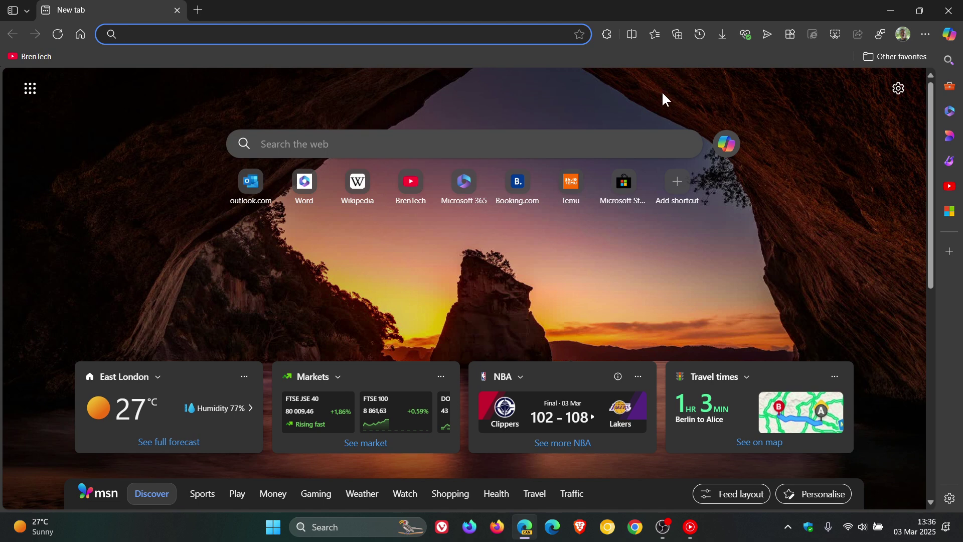
- Reopen the Favorites list to see its 160 ms load-time badge, then close it
left_click(652, 36)
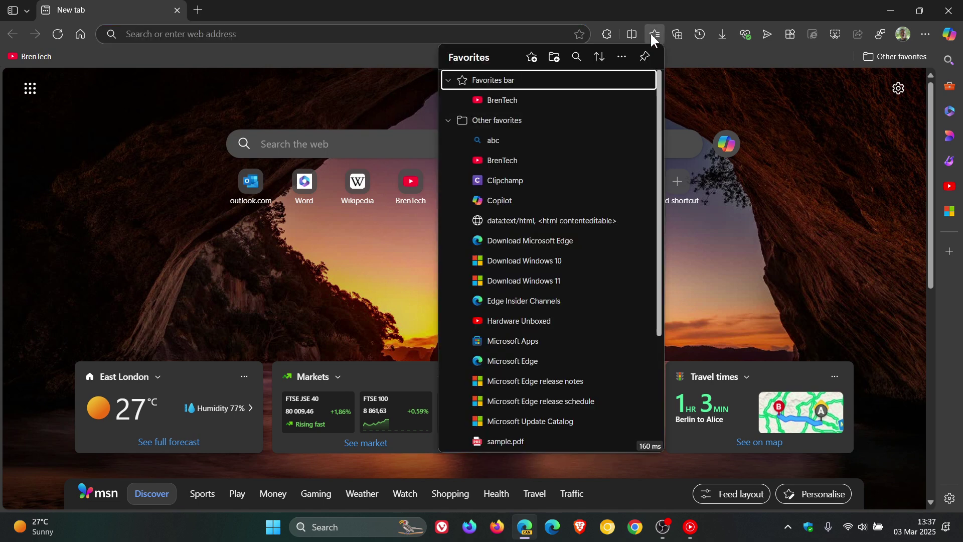
left_click(812, 243)
- Open Settings from the main menu, now showing a 416 ms load-time badge
left_click(925, 31)
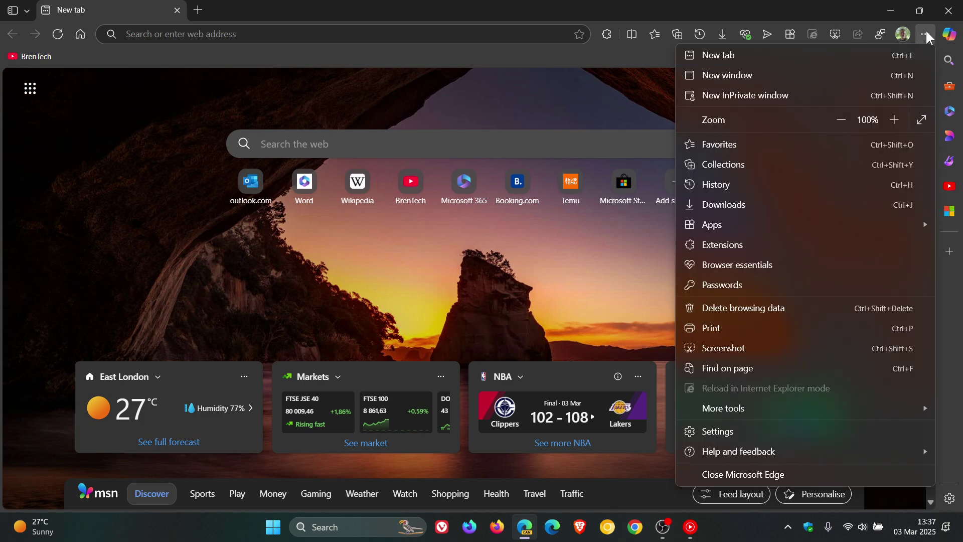
left_click(766, 429)
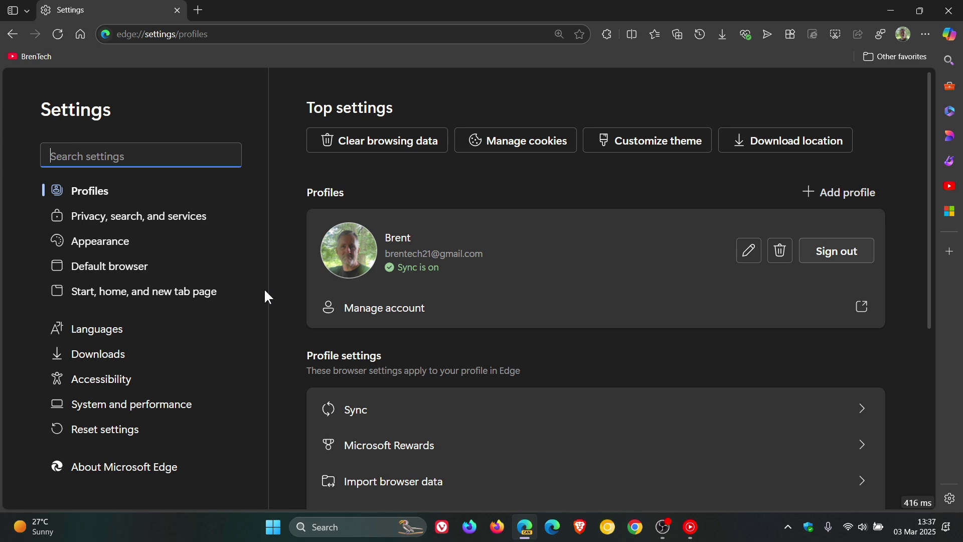
- Browse the Appearance, System and performance, and Theme settings pages, scrolling through Theme
left_click(126, 245)
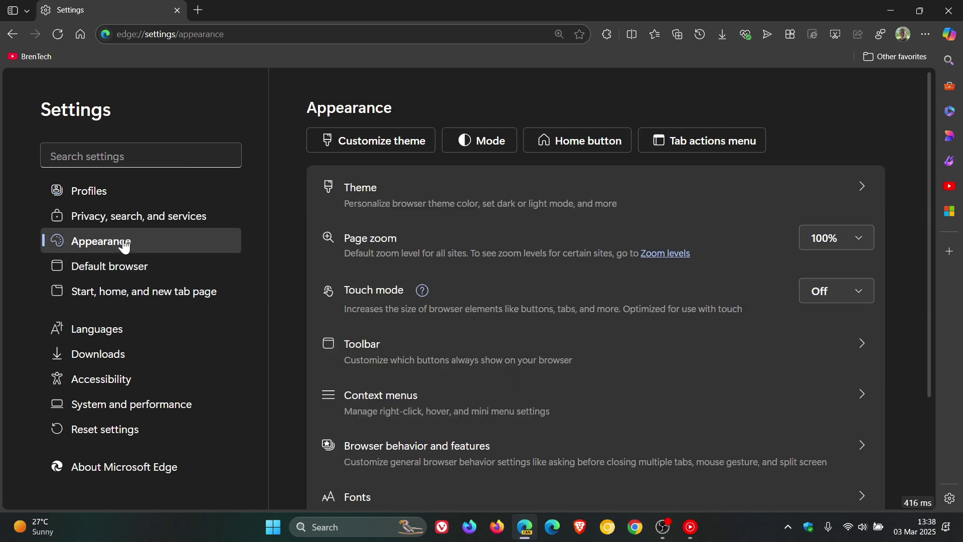
left_click(183, 404)
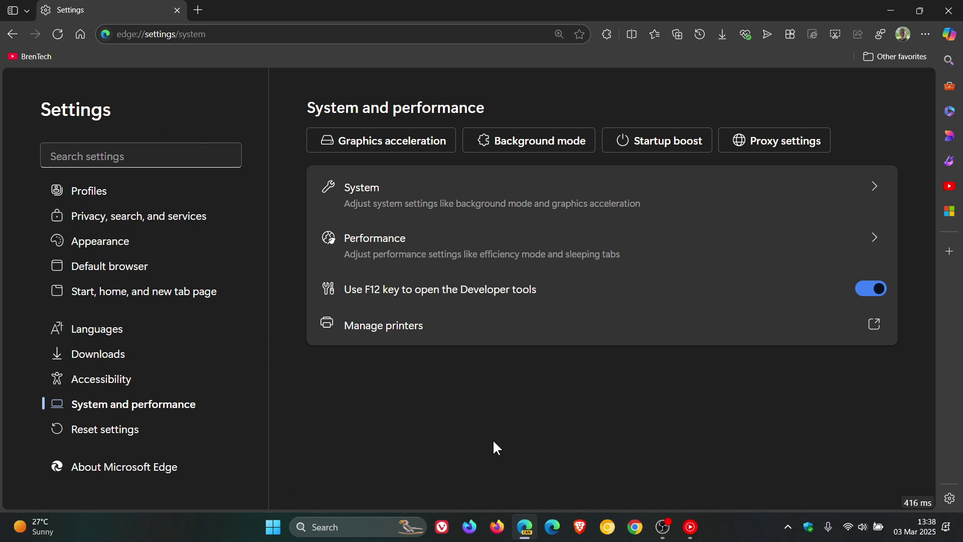
left_click(134, 248)
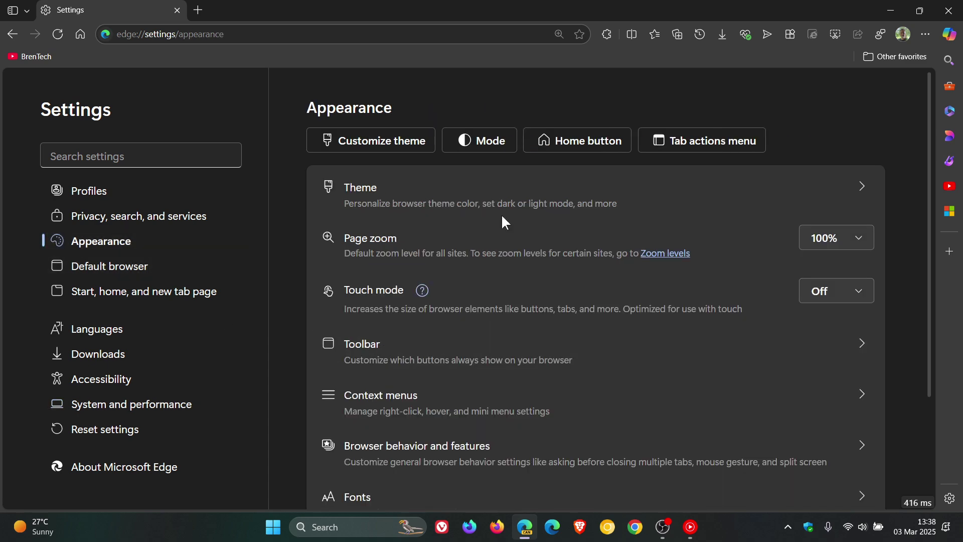
left_click(504, 198)
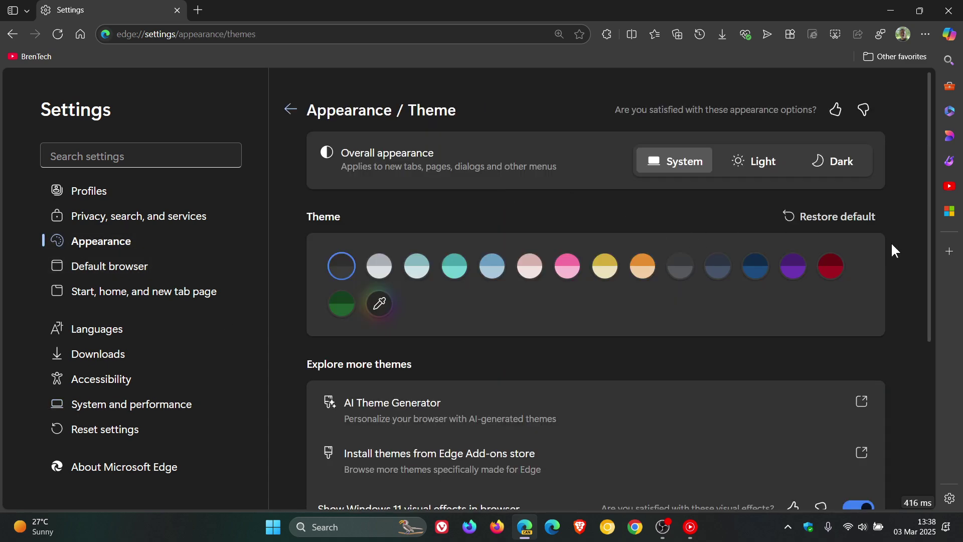
scroll(892, 248, "down", 5)
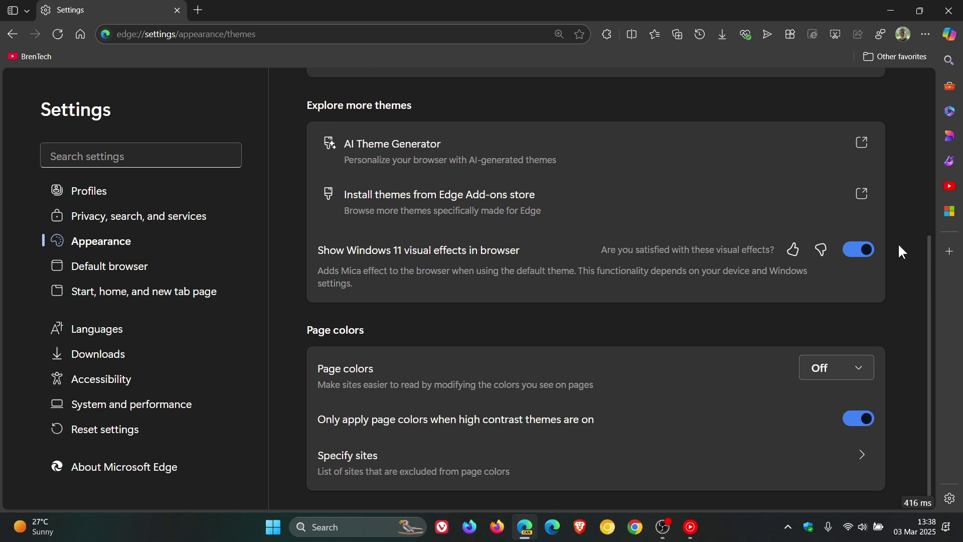
scroll(902, 251, "up", 5)
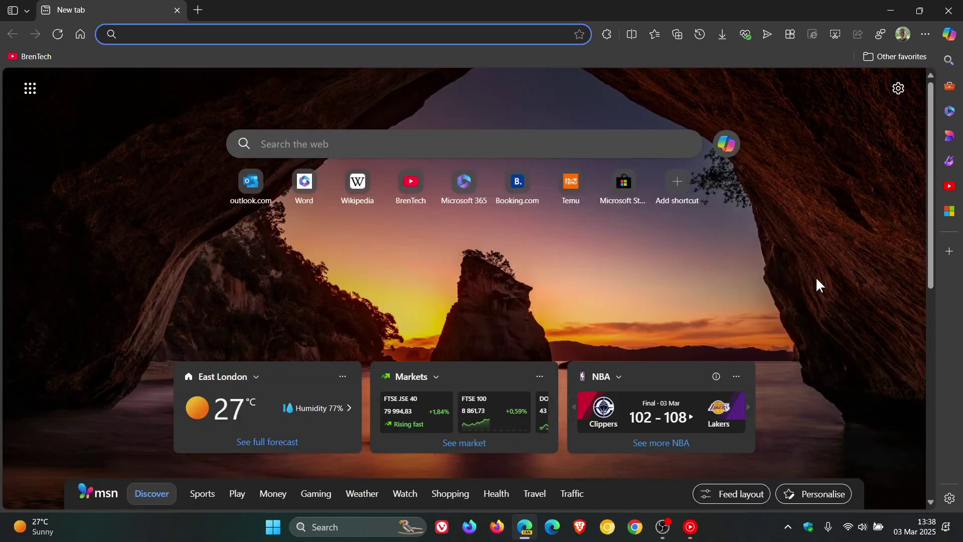